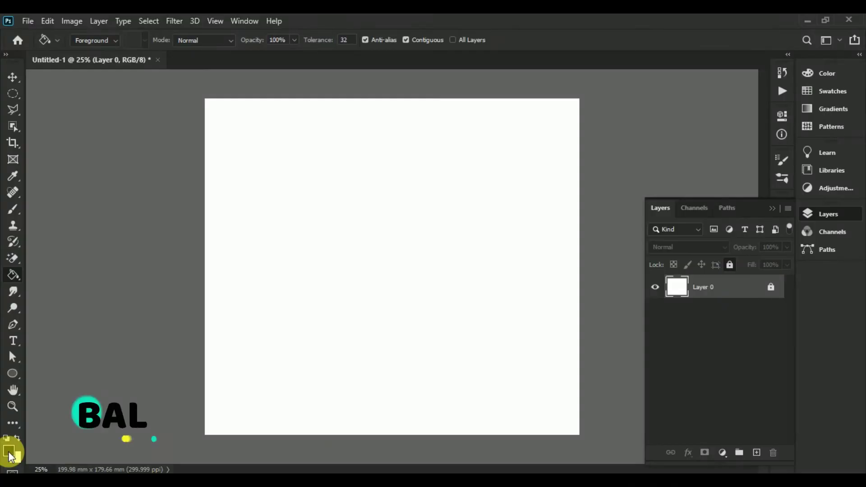
# Set the foreground colour to near-black 030303 in the Color Picker.
pyautogui.click(9, 451)
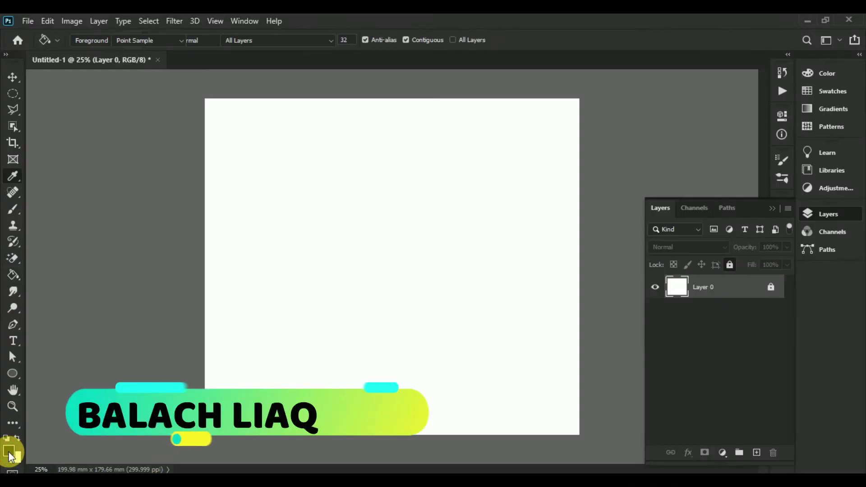
pyautogui.click(541, 255)
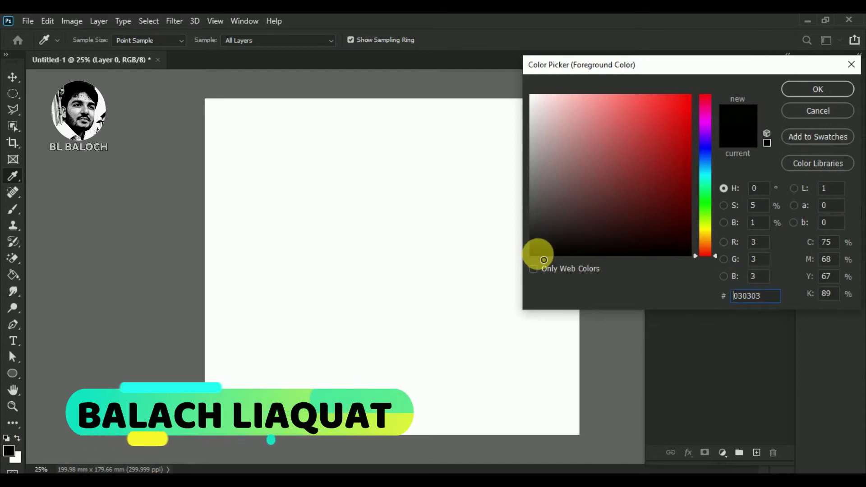
pyautogui.click(818, 91)
# Unlock Layer 0 and fill it with the black foreground colour.
pyautogui.press('g')
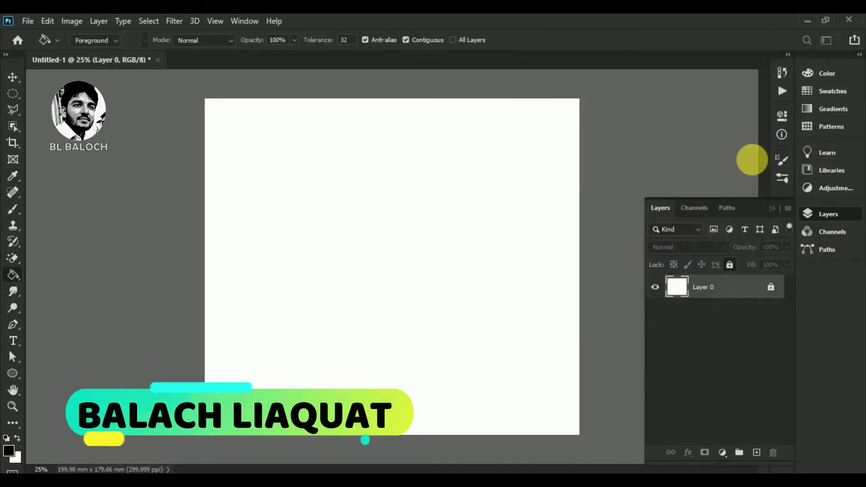
pyautogui.press('v')
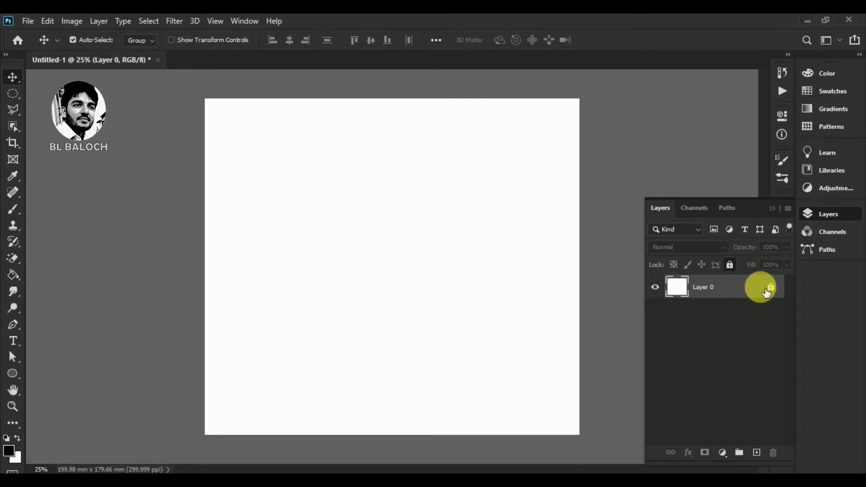
pyautogui.click(773, 289)
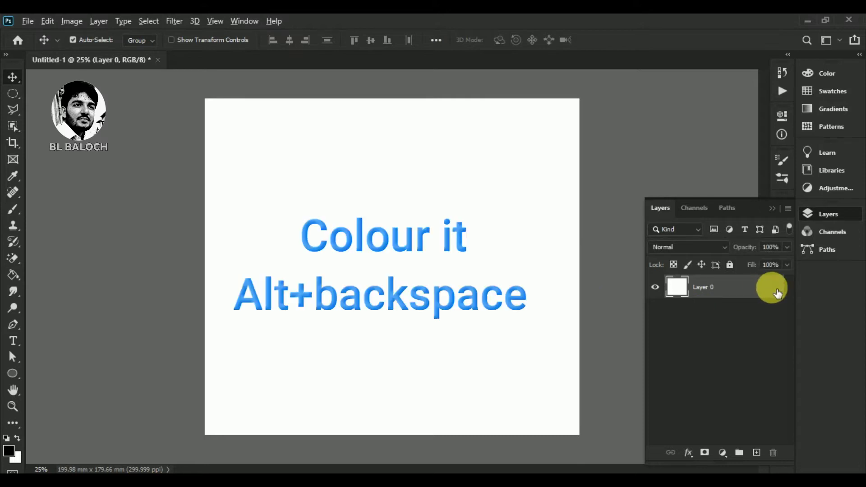
pyautogui.hotkey('alt', 'BackSpace')
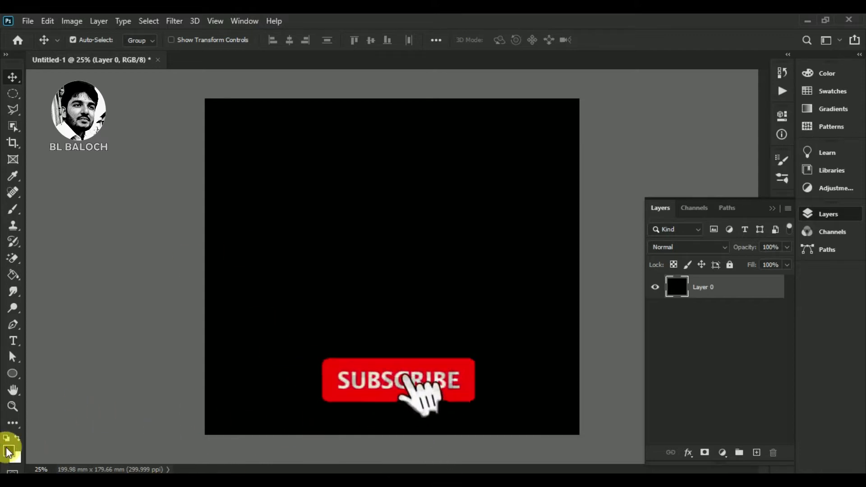
# Relock Layer 0 and draw a roughly 960 × 964 px circular path with the Ellipse tool.
pyautogui.click(730, 266)
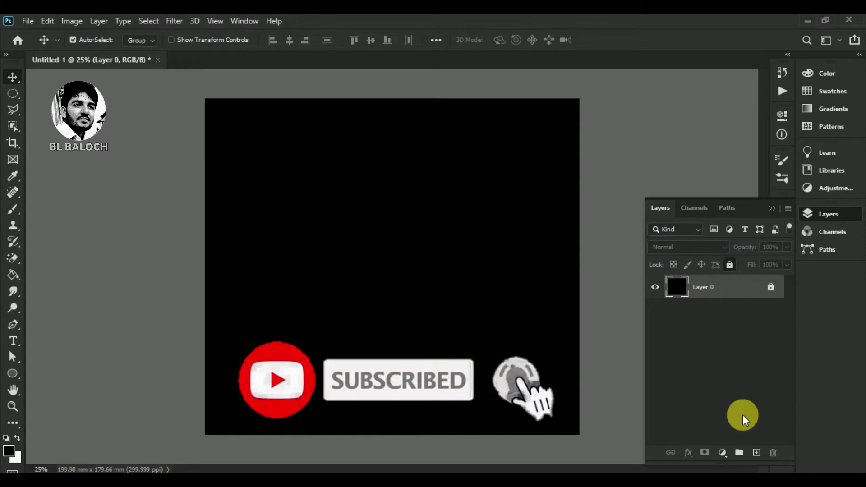
pyautogui.click(16, 381)
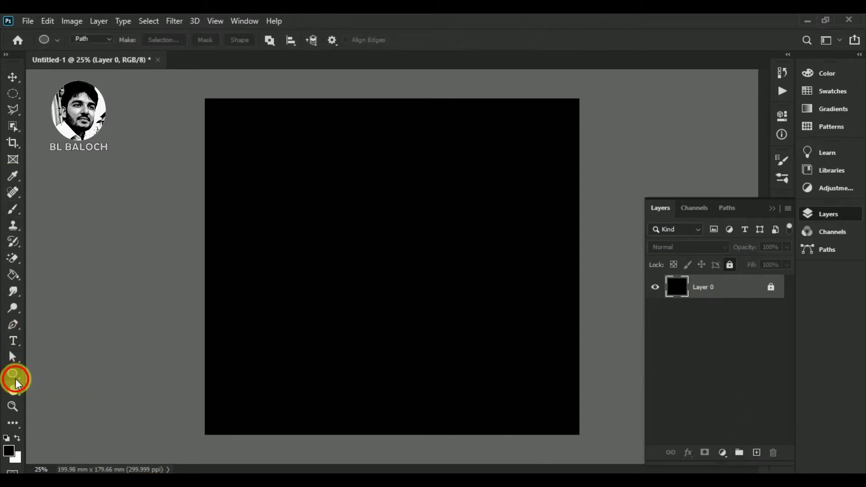
pyautogui.rightClick(16, 381)
pyautogui.click(62, 403)
pyautogui.moveTo(313, 193)
pyautogui.mouseDown()
pyautogui.moveTo(355, 250)
pyautogui.moveTo(467, 347)
pyautogui.mouseUp()
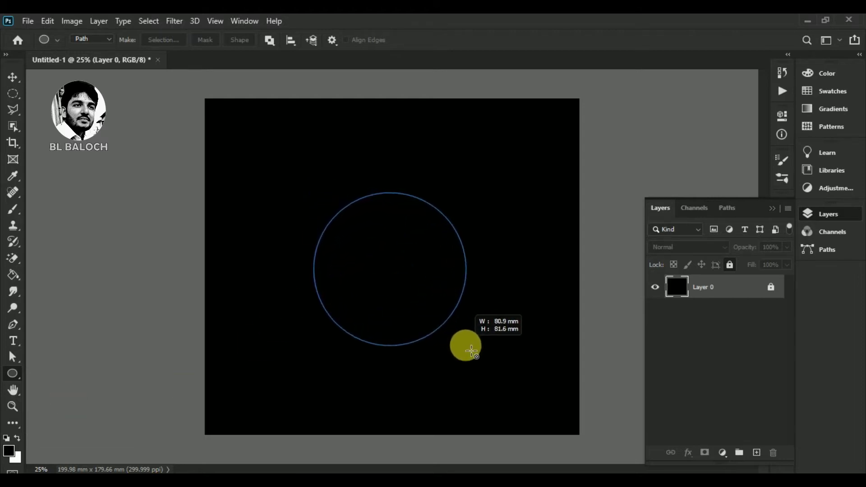
pyautogui.moveTo(468, 346); pyautogui.dragTo(467, 347)
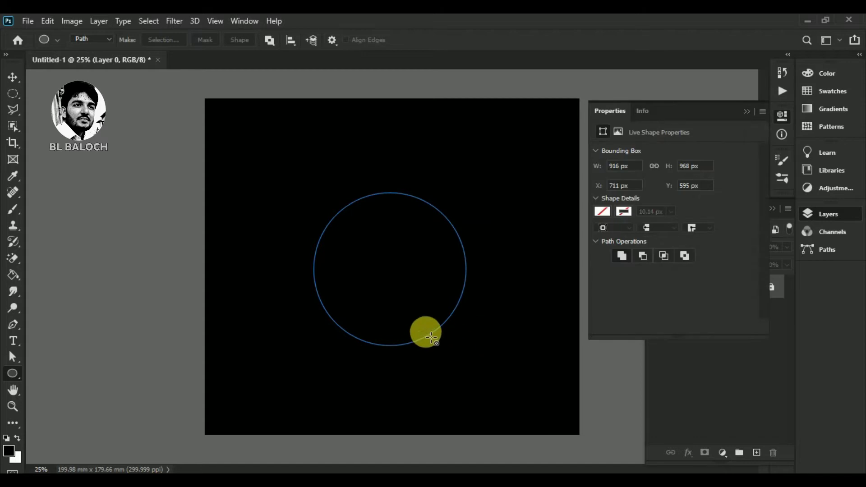
pyautogui.click(746, 113)
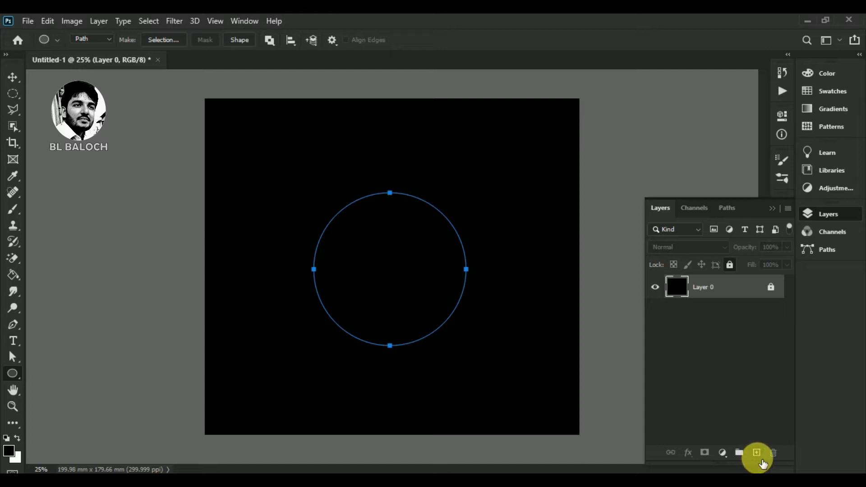
# Add an empty Layer 1 above Layer 0 and bring up the Filter menu.
pyautogui.click(757, 453)
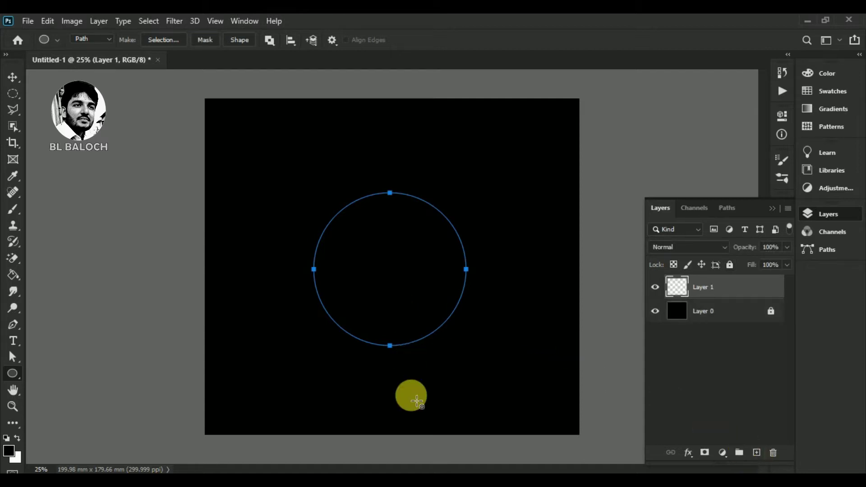
pyautogui.click(173, 22)
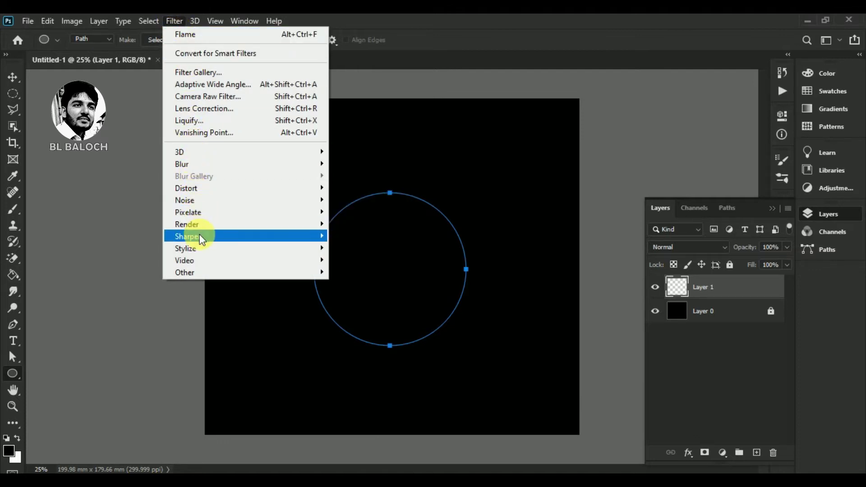
pyautogui.moveTo(187, 224)
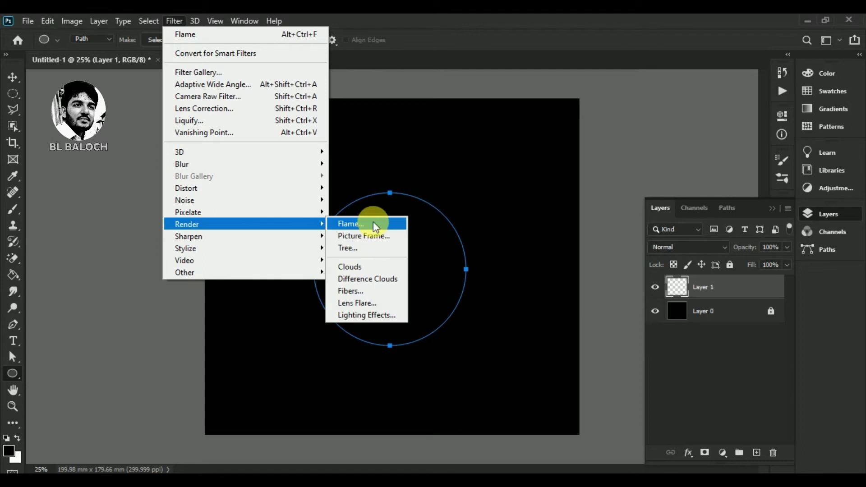
# Choose the Flame render filter and accept the path-length warning.
pyautogui.click(373, 224)
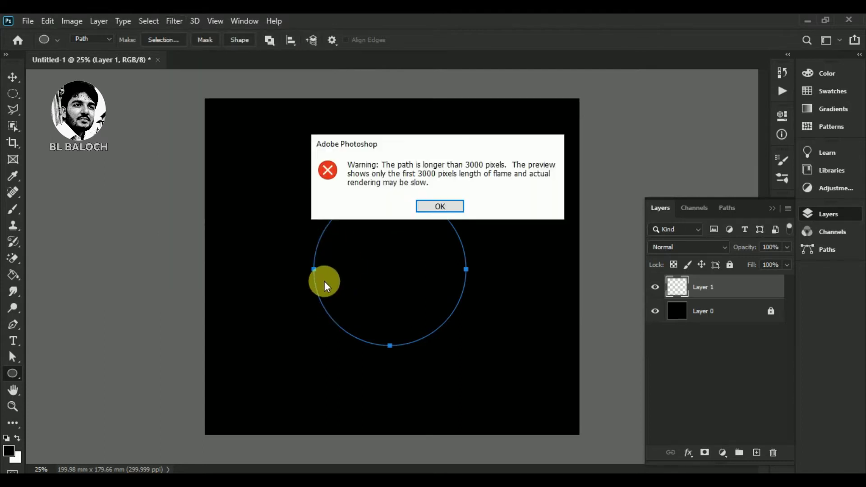
pyautogui.click(436, 206)
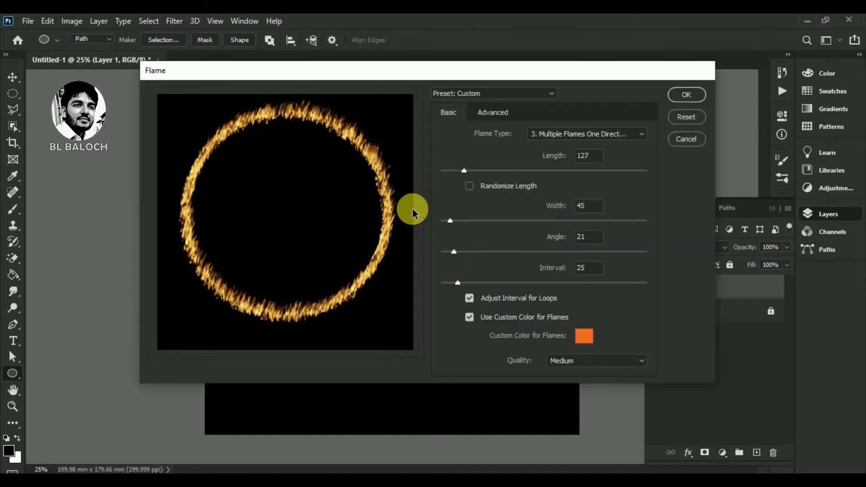
# Set flame length 139, width 85, angle 27 and interval 21 with the orange custom colour.
pyautogui.moveTo(395, 75)
pyautogui.mouseDown()
pyautogui.moveTo(566, 95)
pyautogui.moveTo(438, 108)
pyautogui.mouseUp()
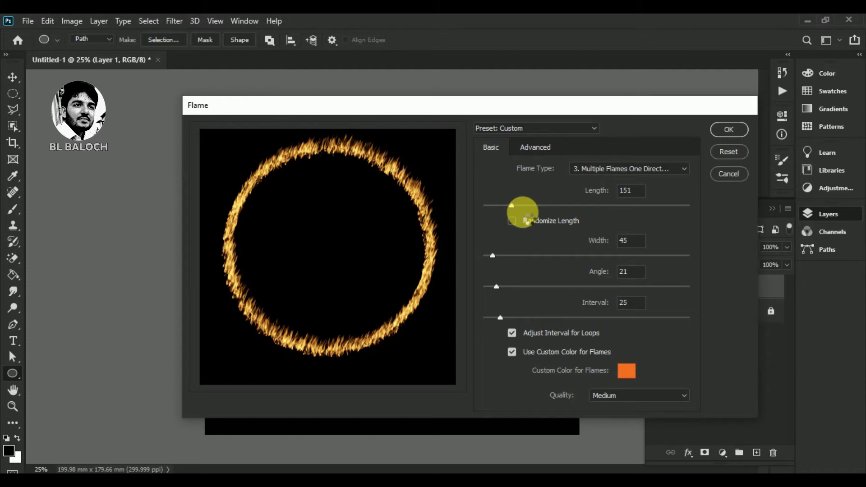
pyautogui.click(524, 221)
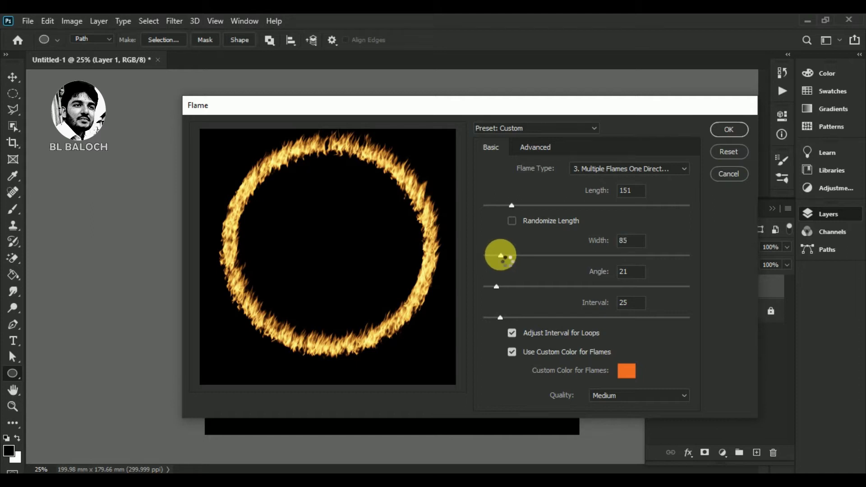
pyautogui.click(503, 321)
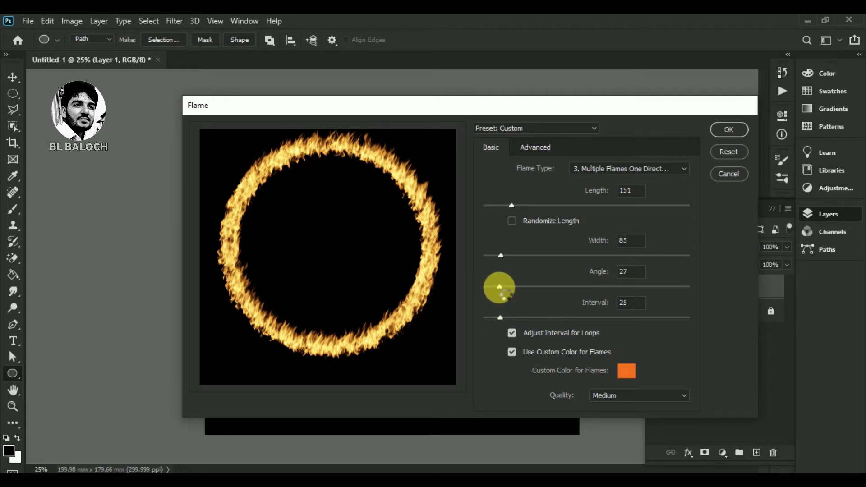
pyautogui.click(500, 288)
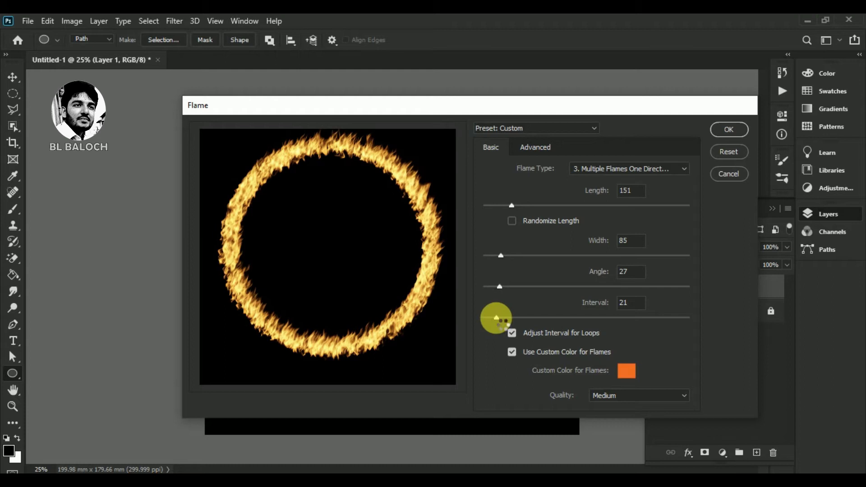
pyautogui.click(496, 318)
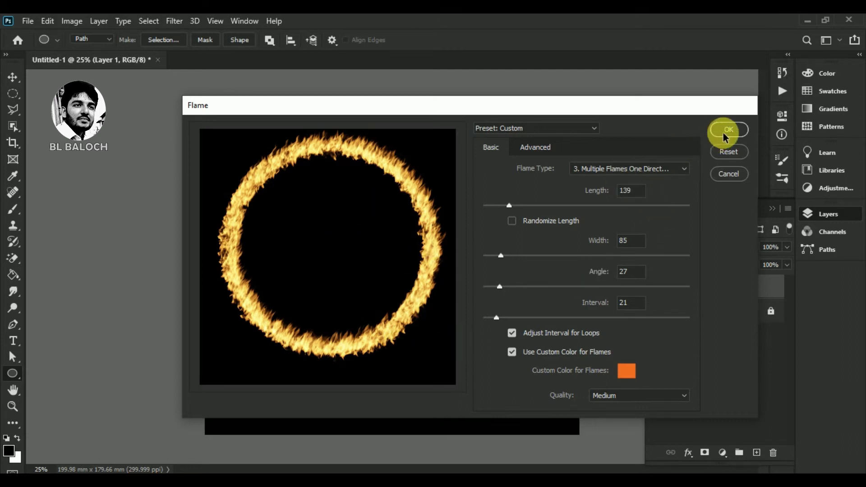
# Adjust the advanced flame options, including turbulence 22 and opacity 26, and render the flames.
pyautogui.click(539, 147)
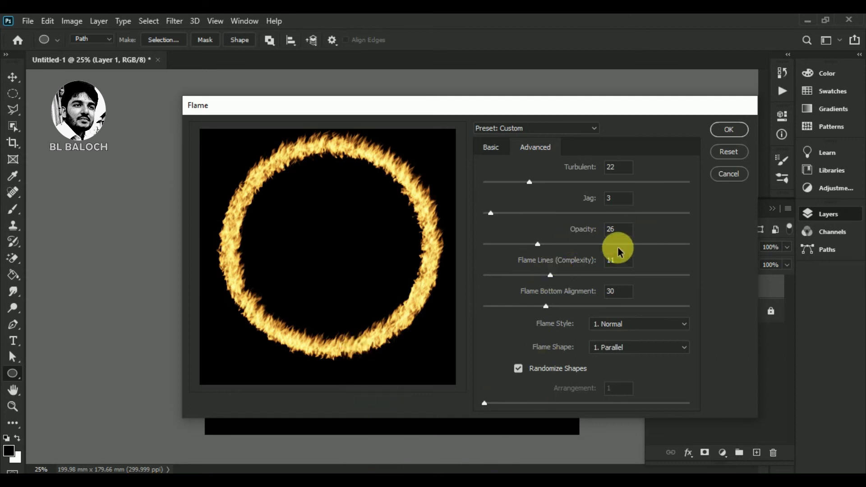
pyautogui.click(730, 131)
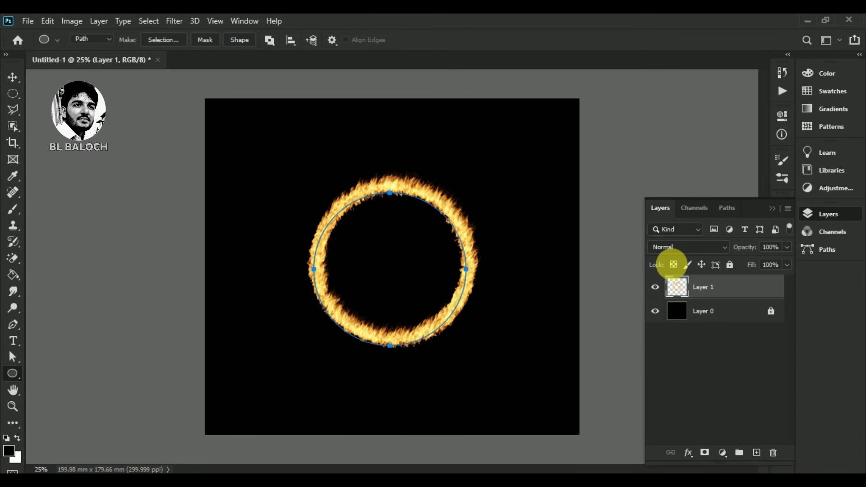
# Drag the circular Work Path to the trash in the Paths panel.
pyautogui.click(728, 208)
pyautogui.moveTo(665, 242)
pyautogui.mouseDown()
pyautogui.moveTo(786, 458)
pyautogui.moveTo(774, 455)
pyautogui.mouseUp()
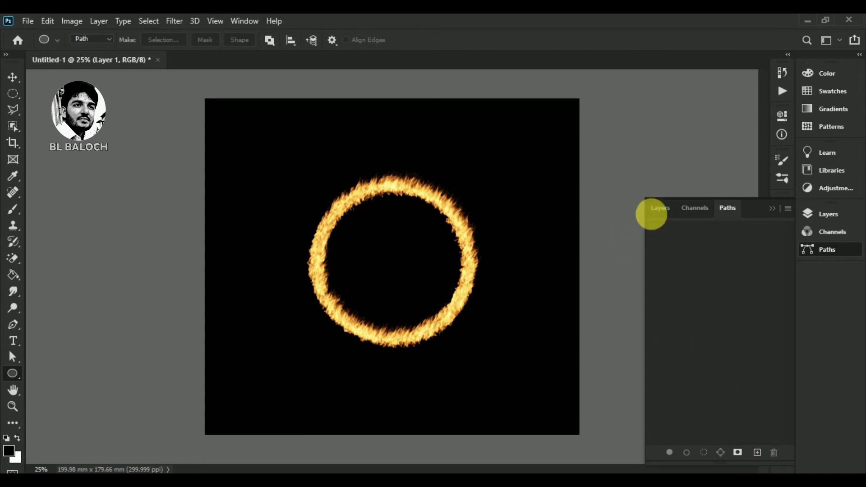
pyautogui.click(665, 211)
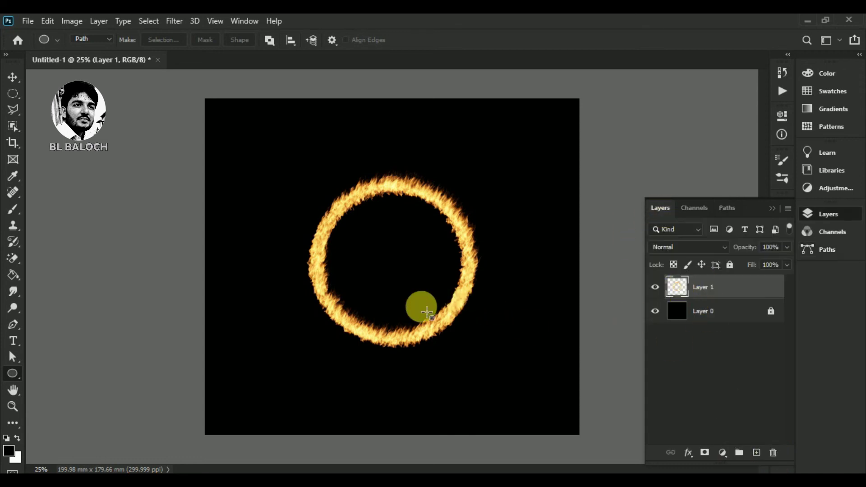
# Zoom in on the fire ring and nudge it slightly right with the Move tool.
pyautogui.keyDown('ctrl'); pyautogui.click(402, 306); pyautogui.keyUp('ctrl')
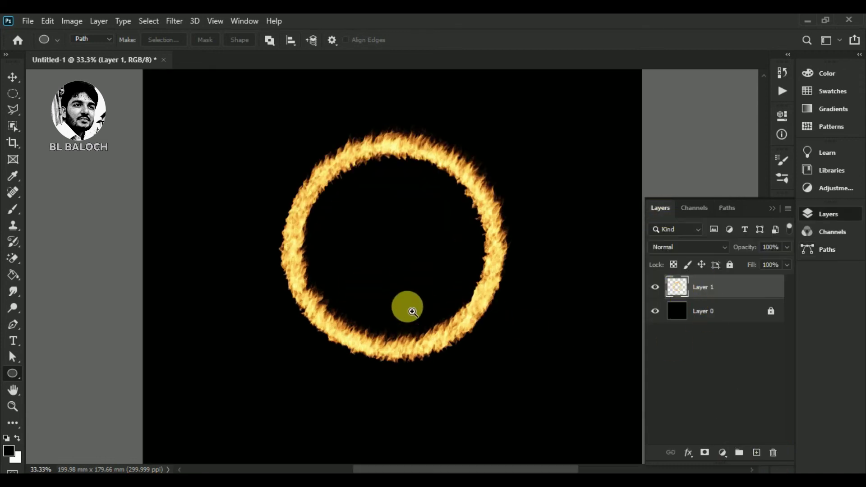
pyautogui.keyDown('ctrl'); pyautogui.click(442, 345); pyautogui.keyUp('ctrl')
pyautogui.scroll(2, 415, 332)
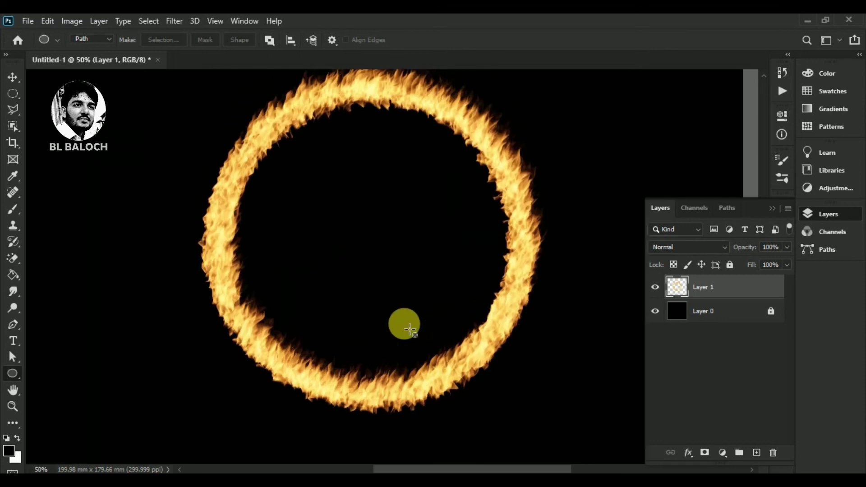
pyautogui.scroll(2, 402, 323)
pyautogui.click(12, 77)
pyautogui.moveTo(235, 242); pyautogui.dragTo(255, 218)
# Zoom back out to 25% so the whole canvas is visible.
pyautogui.hotkey('alt', 'space')
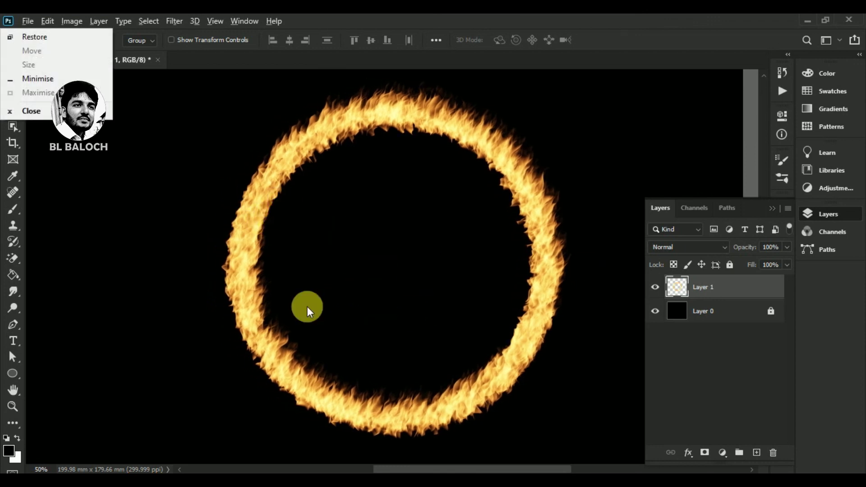
pyautogui.press('Escape')
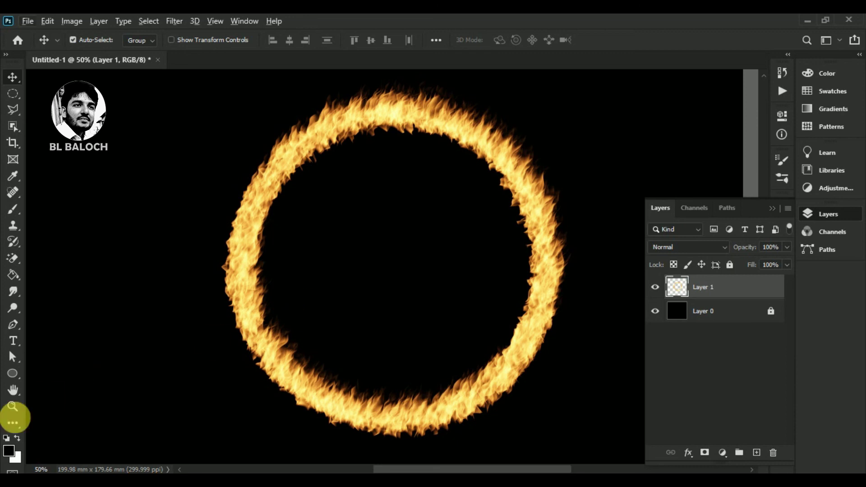
pyautogui.click(13, 390)
pyautogui.click(12, 406)
pyautogui.hotkey('alt', 'space')
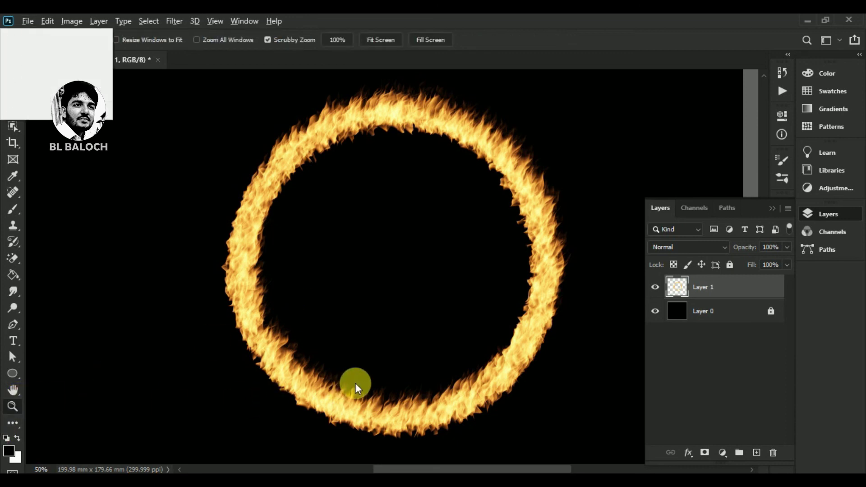
pyautogui.press('Escape')
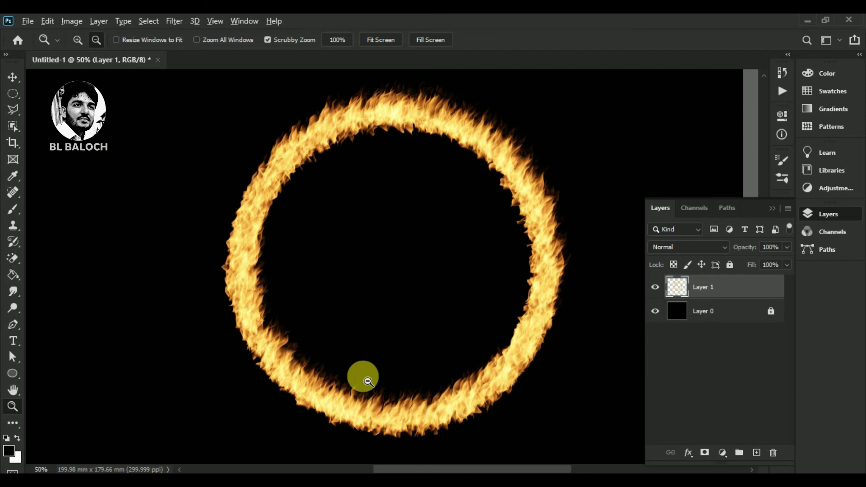
pyautogui.keyDown('alt'); pyautogui.click(364, 379); pyautogui.keyUp('alt')
pyautogui.keyDown('alt'); pyautogui.click(368, 382); pyautogui.keyUp('alt')
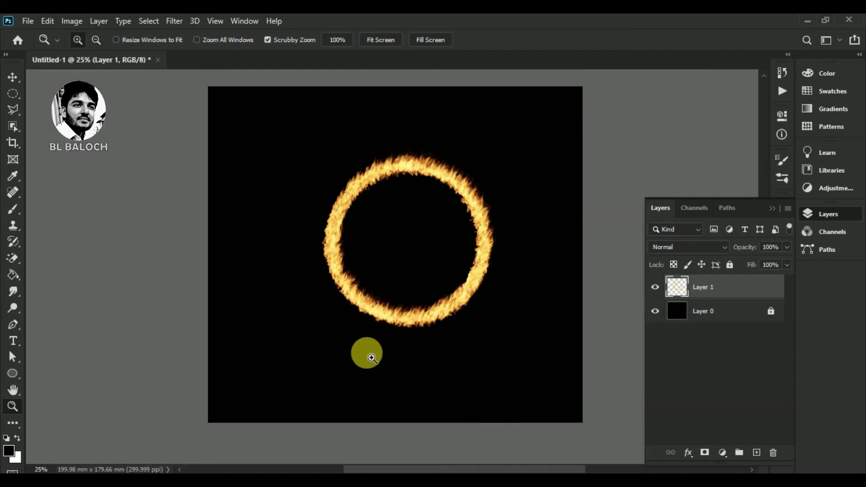
# Drag Layer 1's fire ring left and down to centre it on the canvas.
pyautogui.click(12, 77)
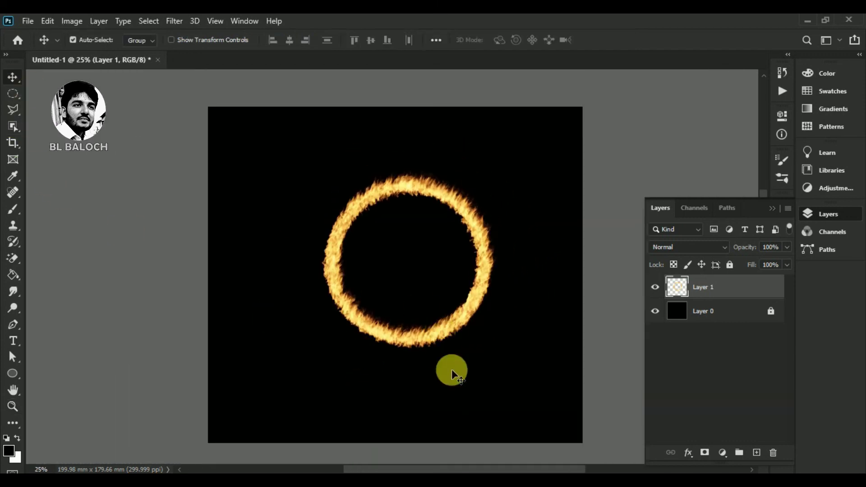
pyautogui.moveTo(422, 338); pyautogui.dragTo(417, 351)
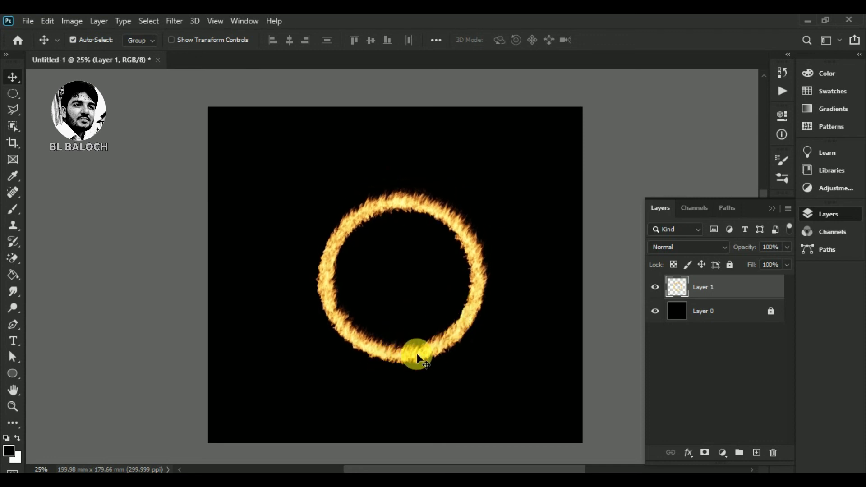
pyautogui.moveTo(417, 356); pyautogui.dragTo(410, 355)
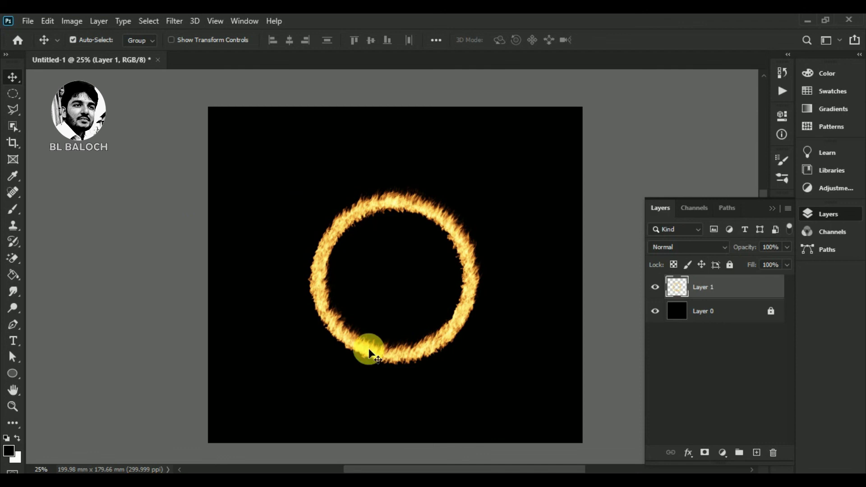